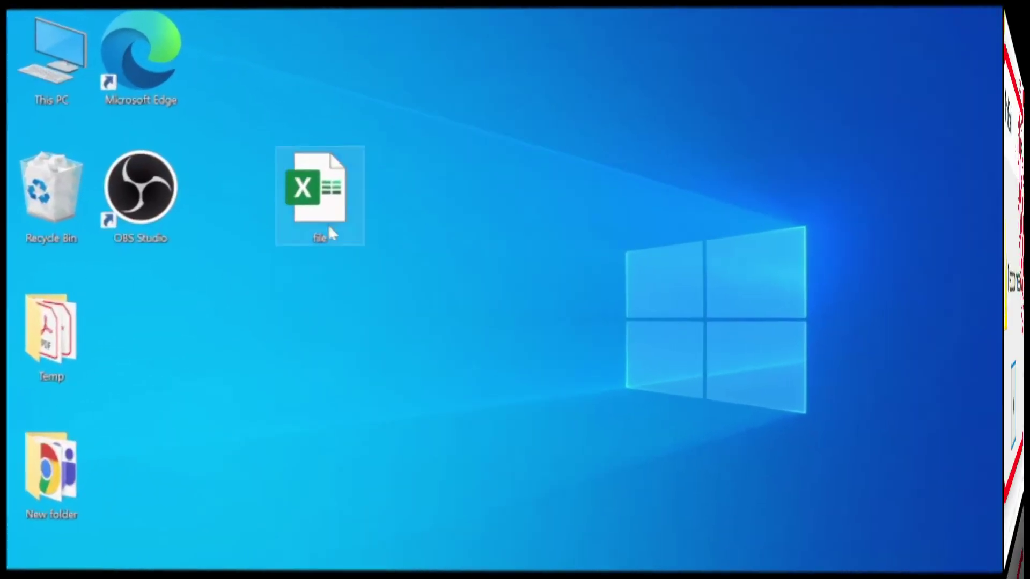
Move the Excel file one column right and check in Properties that it opens with Excel
left_click_drag(339, 211, 386, 230)
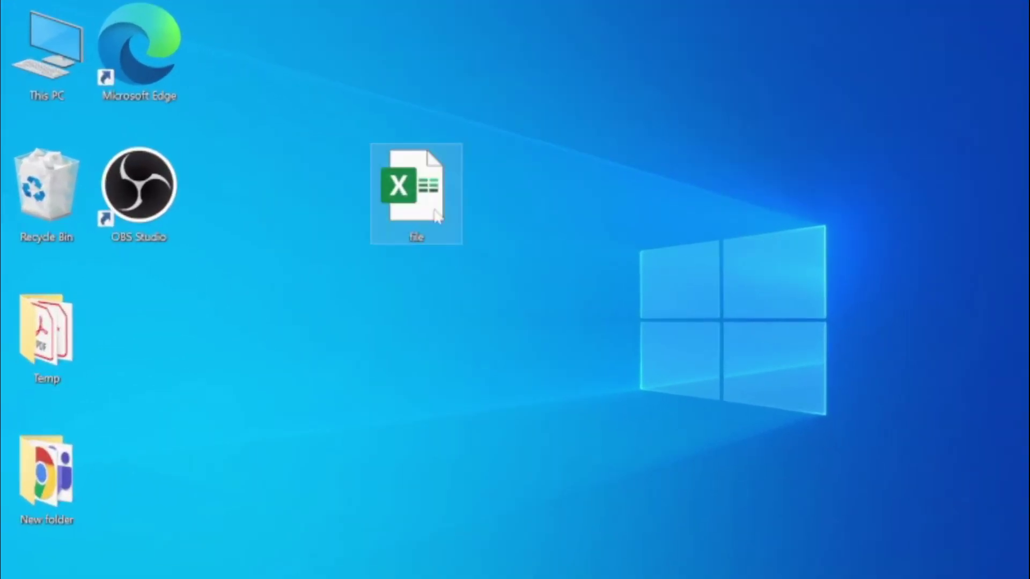
right_click(386, 229)
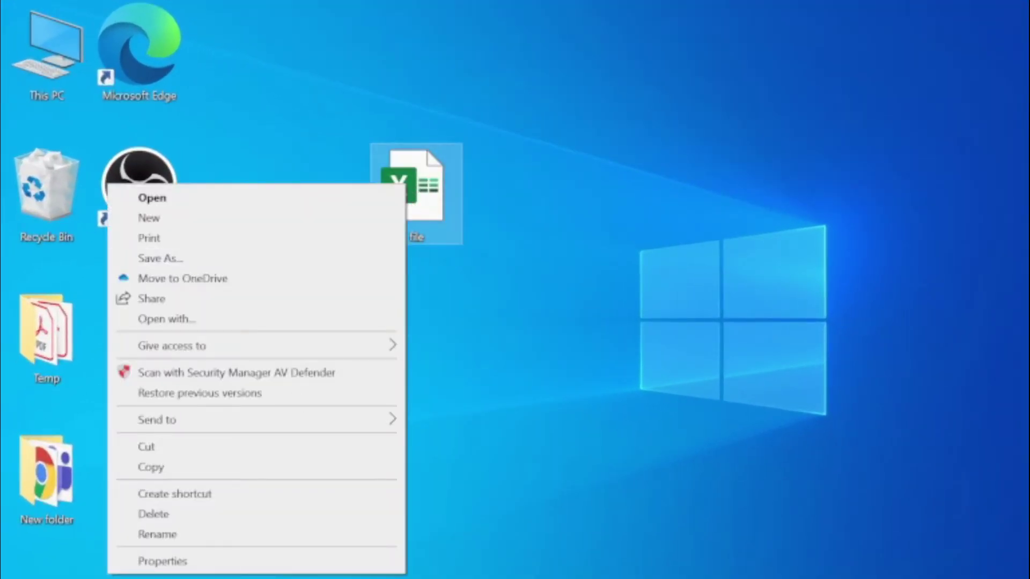
left_click(231, 563)
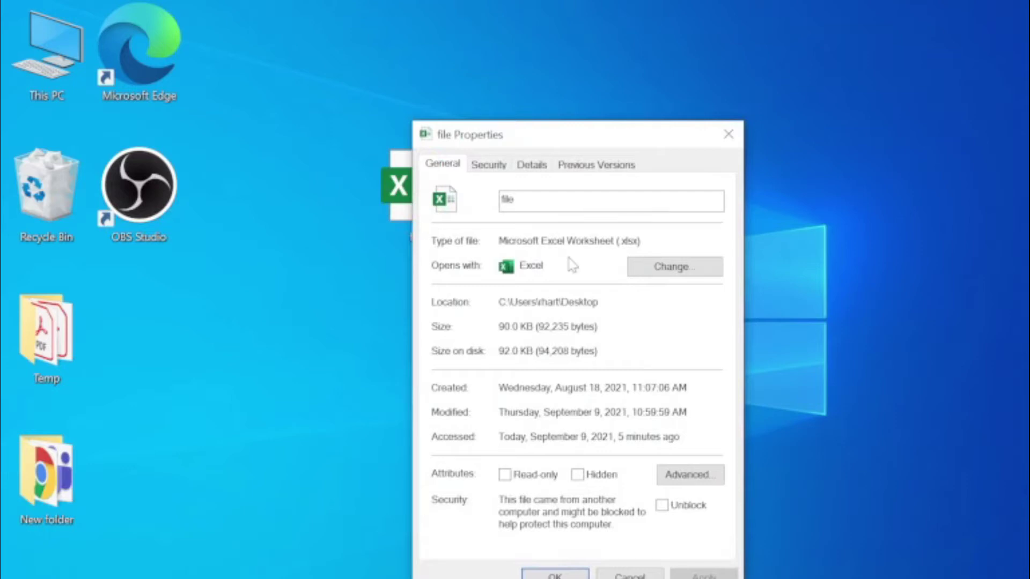
left_click(629, 574)
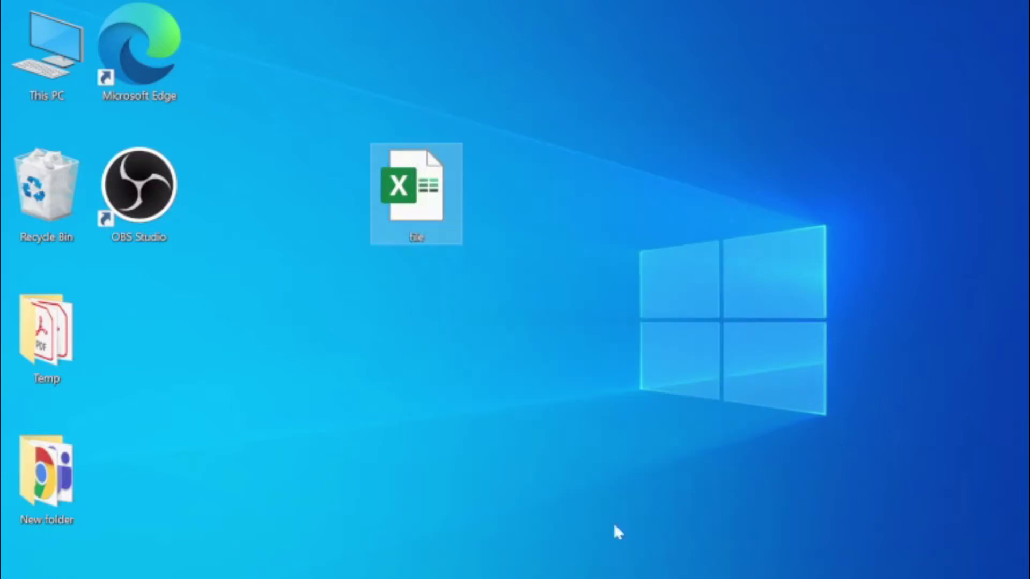
left_click(494, 306)
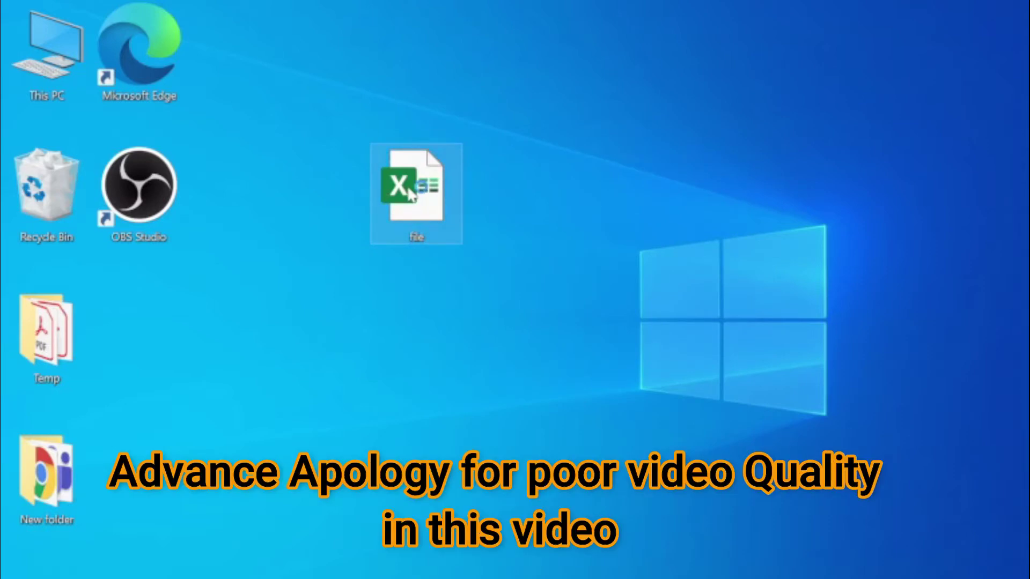
double_click(411, 192)
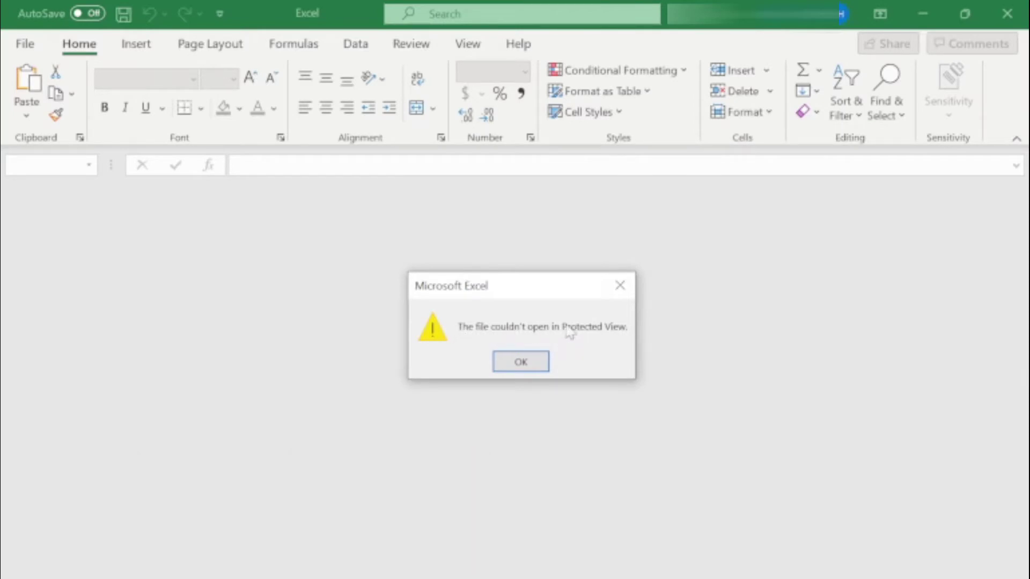
left_click(551, 367)
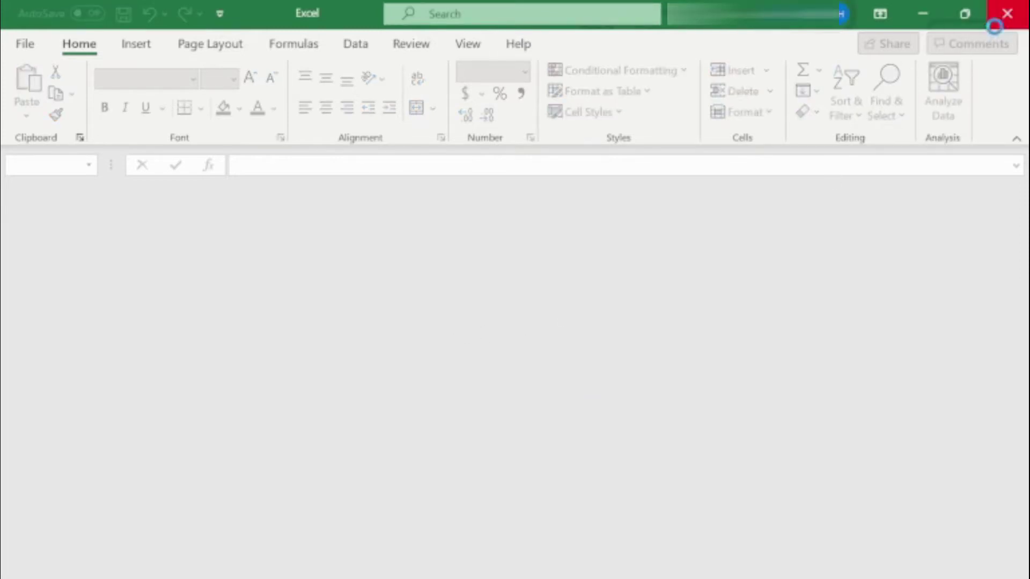
left_click(1005, 21)
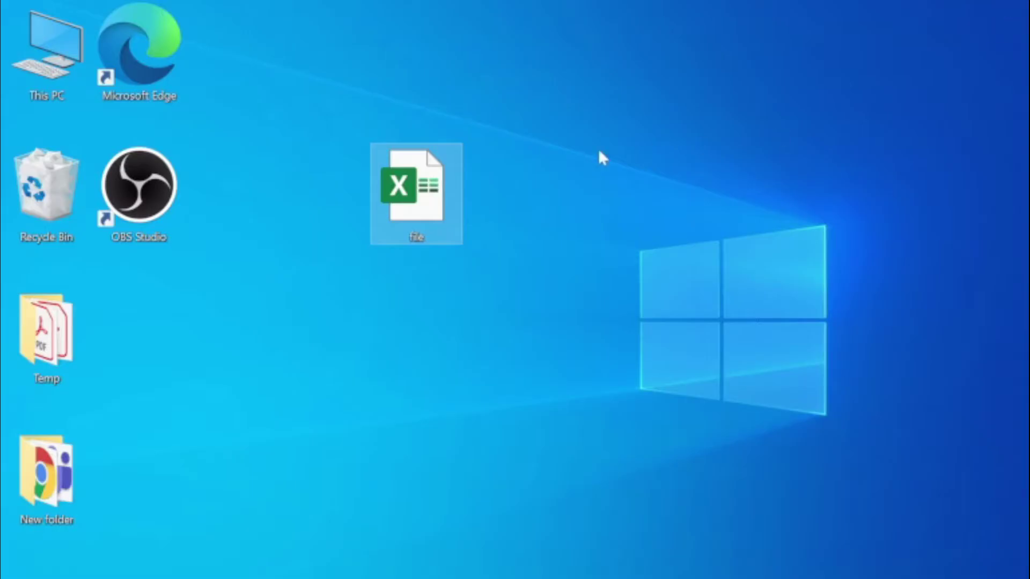
right_click(421, 191)
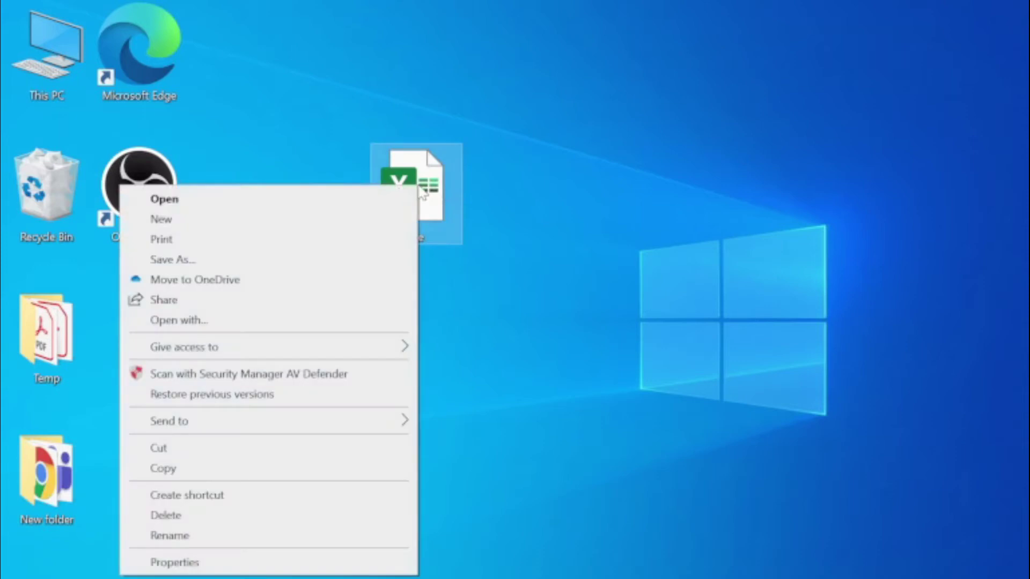
left_click(223, 202)
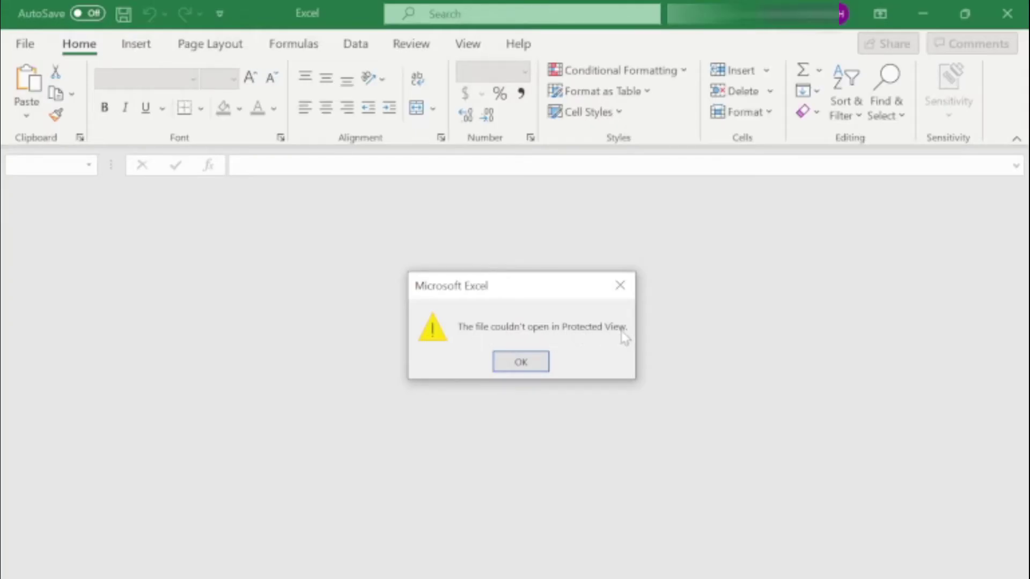
left_click(516, 363)
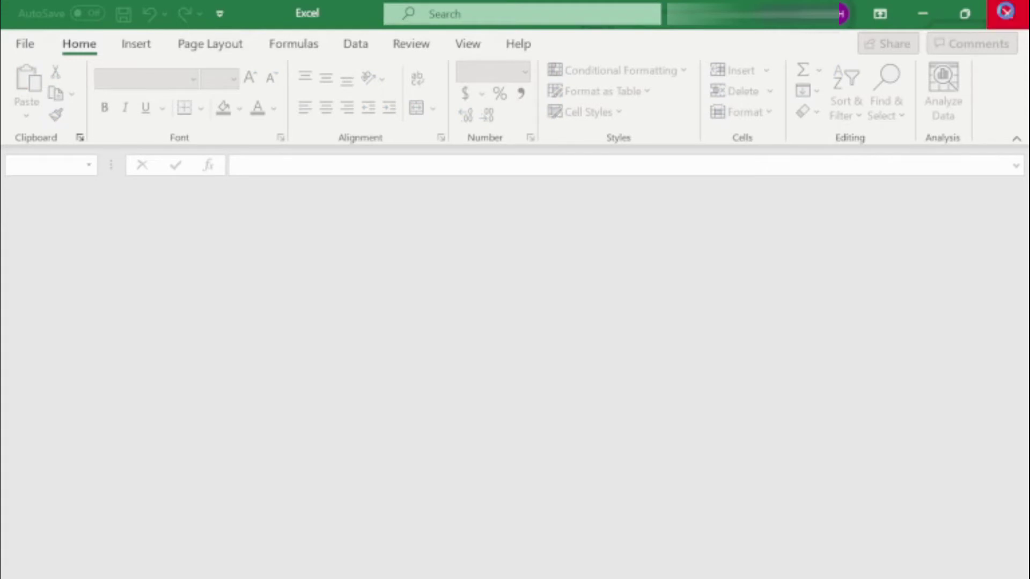
left_click(1007, 18)
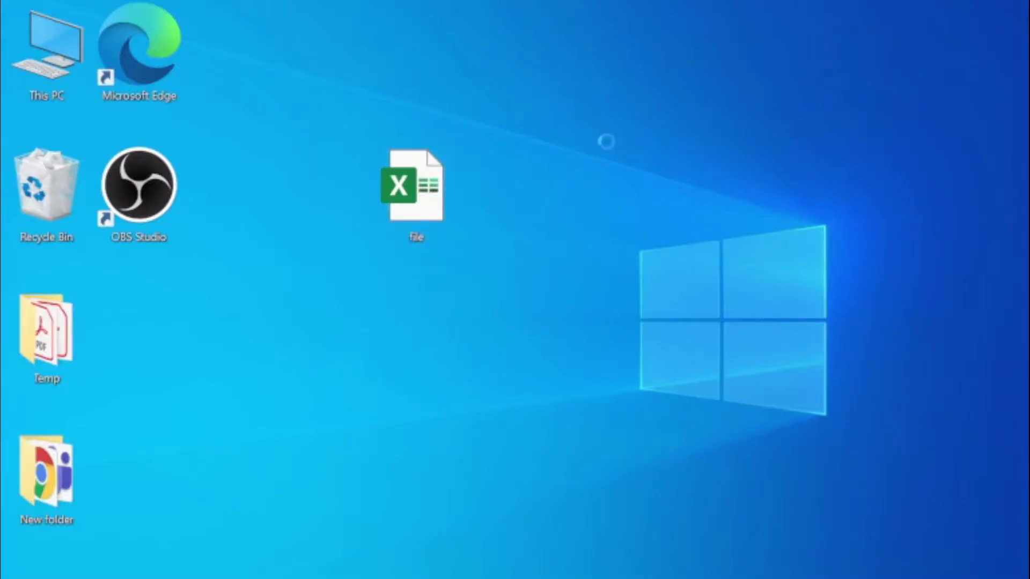
Refresh the desktop and rename the Excel file to 'may bee now'
right_click(377, 95)
left_click(520, 150)
left_click(422, 235)
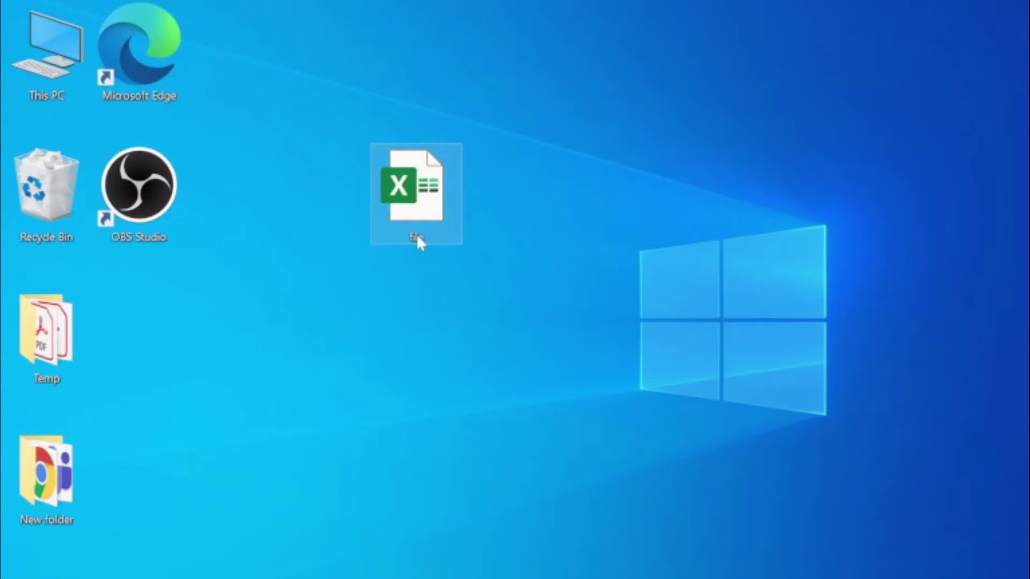
left_click(416, 234)
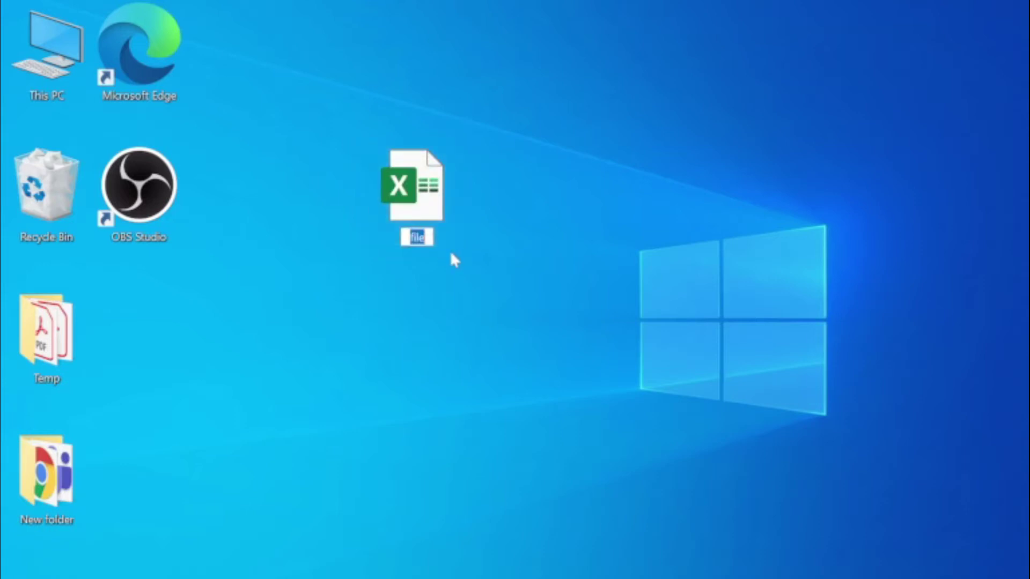
type("may bee")
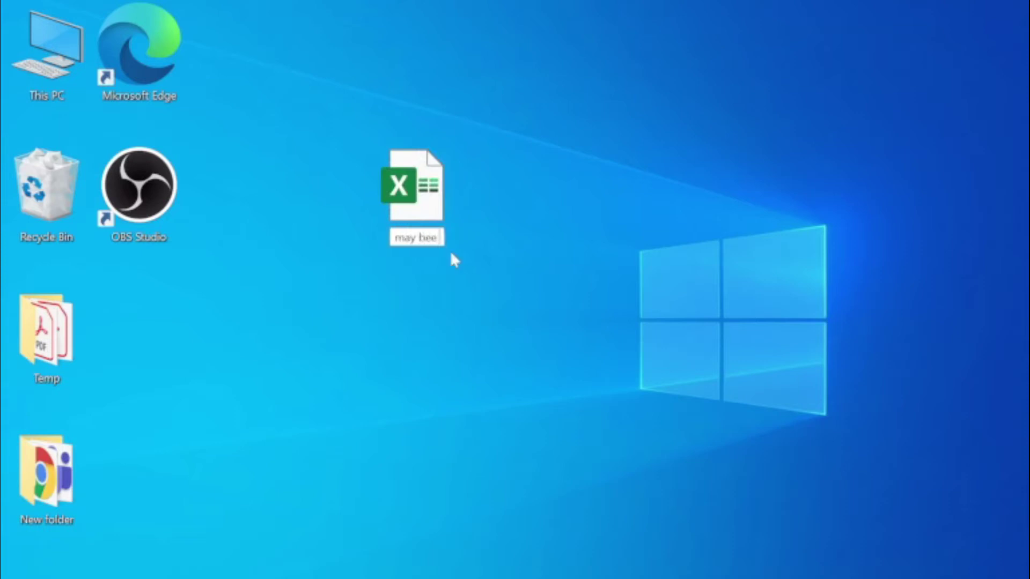
type(" now")
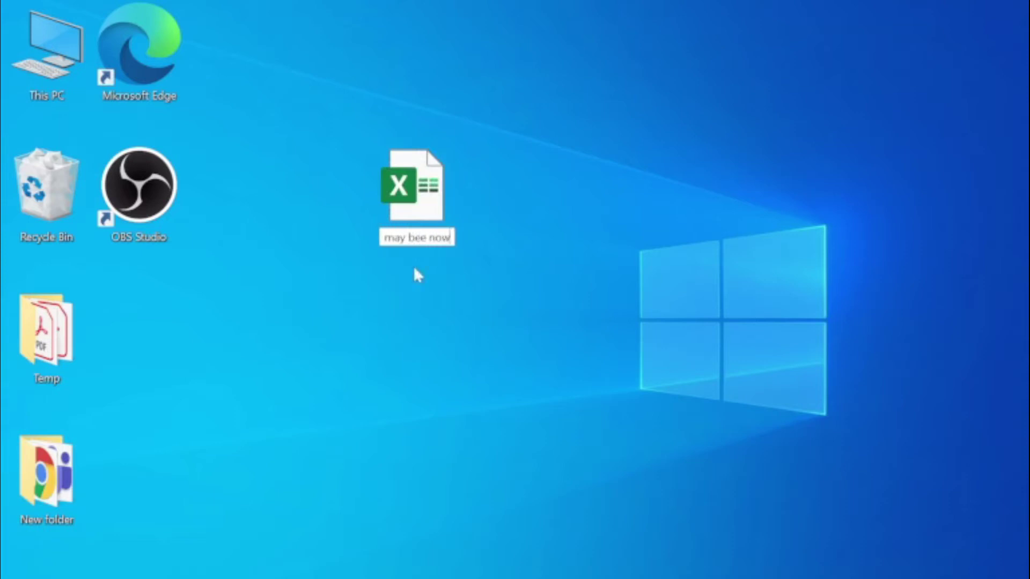
key("Return")
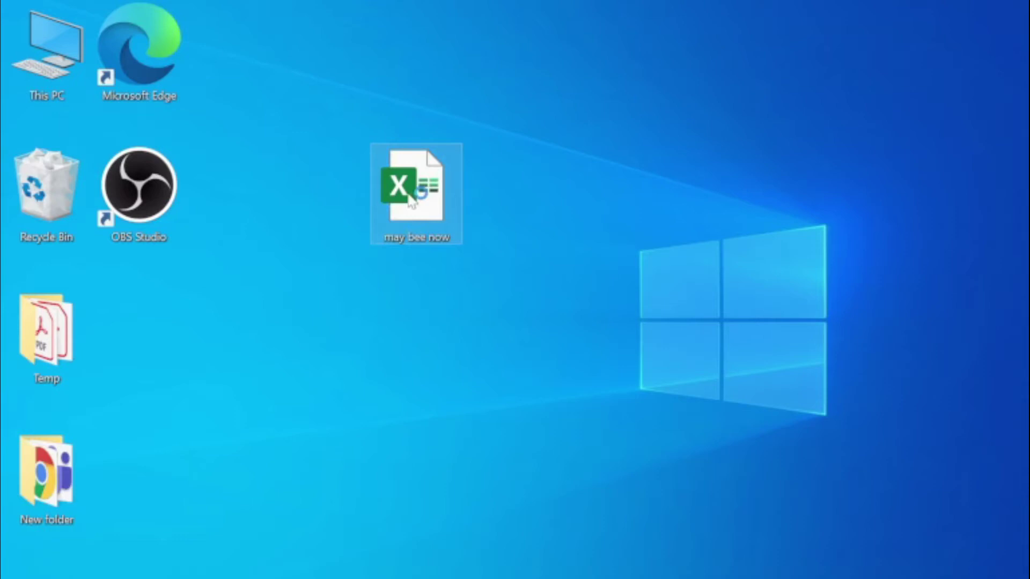
Try opening 'may bee now' twice, dismissing the Protected View errors, then open Excel Options
double_click(411, 201)
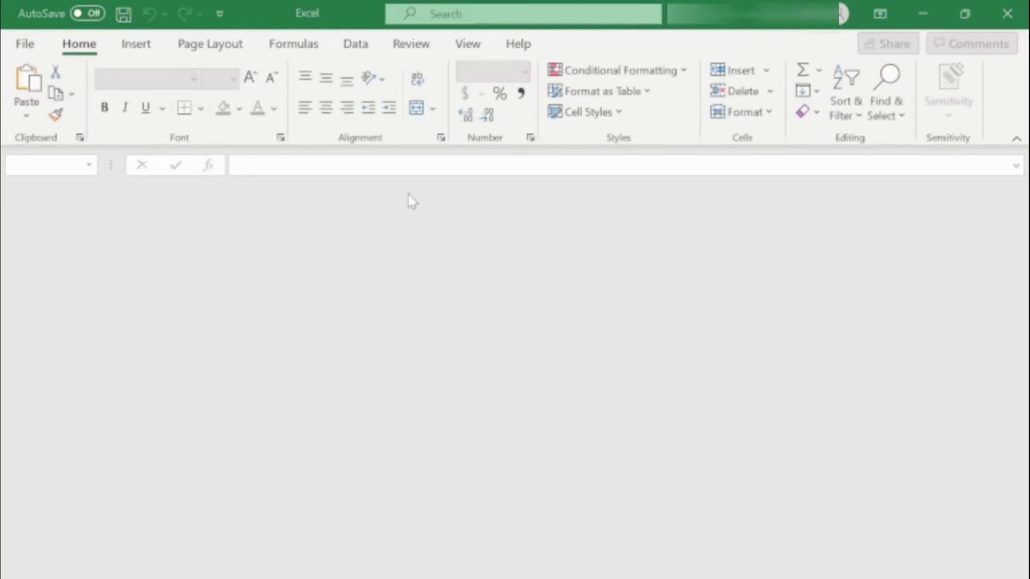
left_click(518, 364)
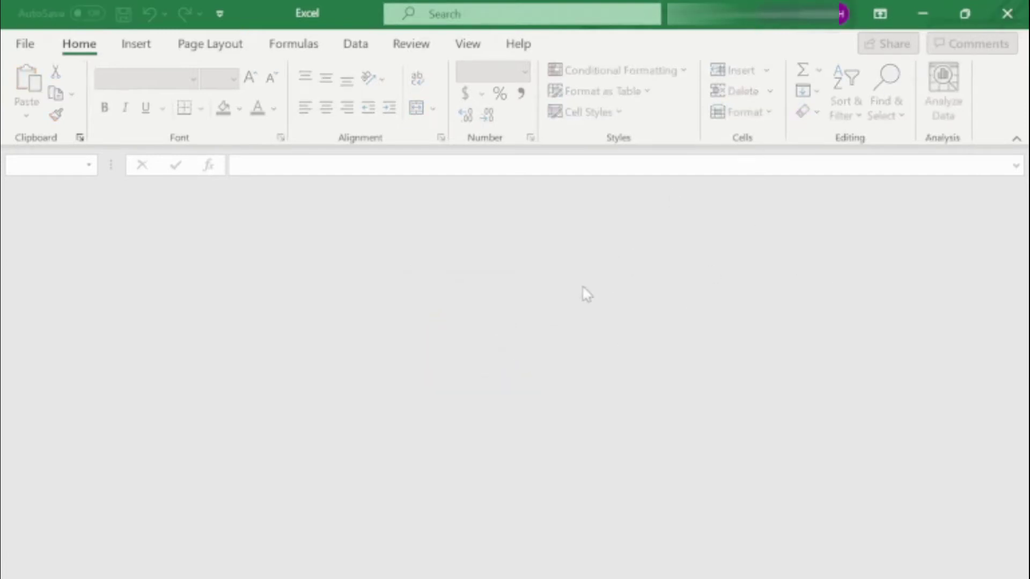
left_click(1001, 12)
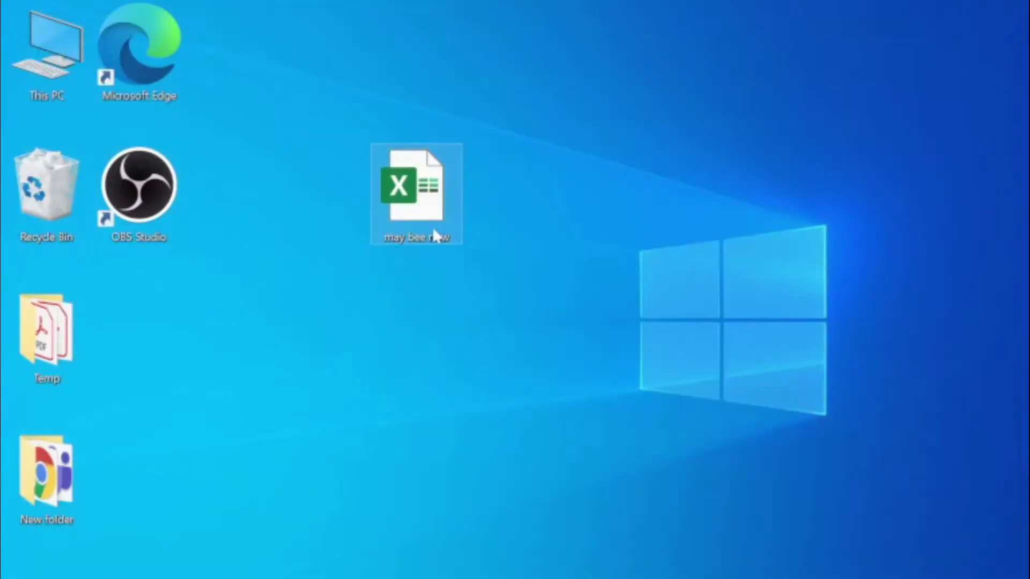
double_click(420, 179)
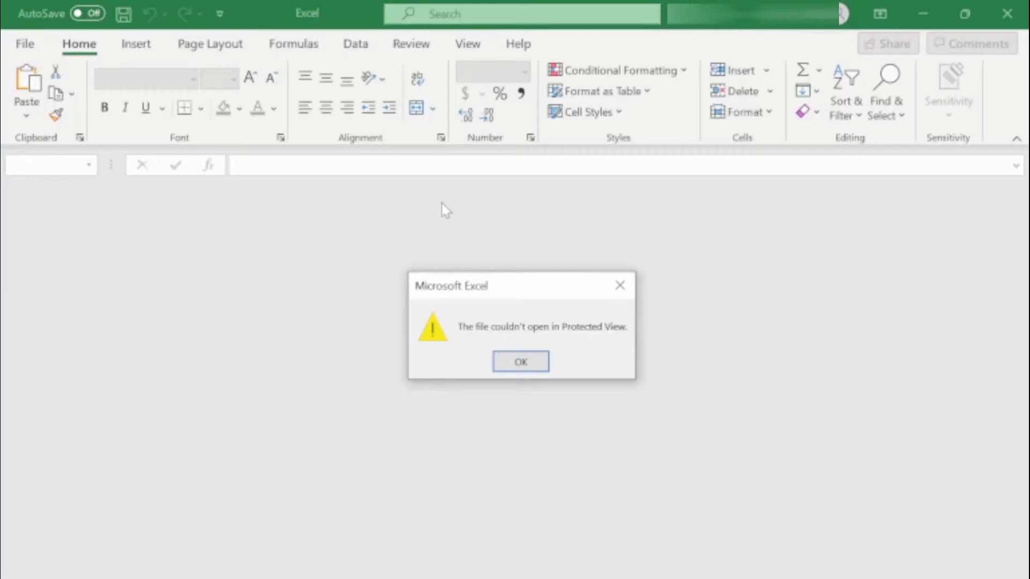
left_click(524, 363)
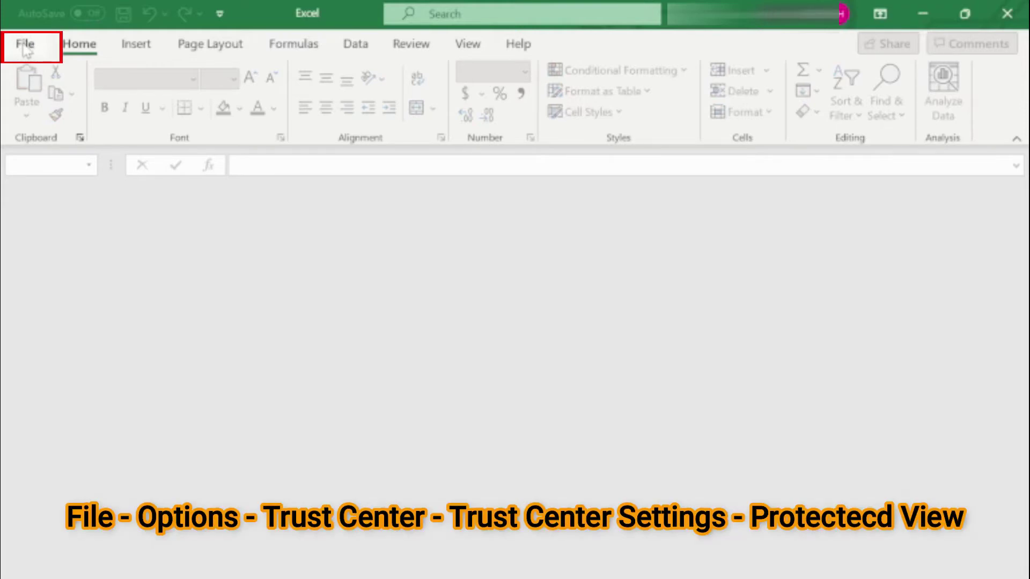
left_click(27, 50)
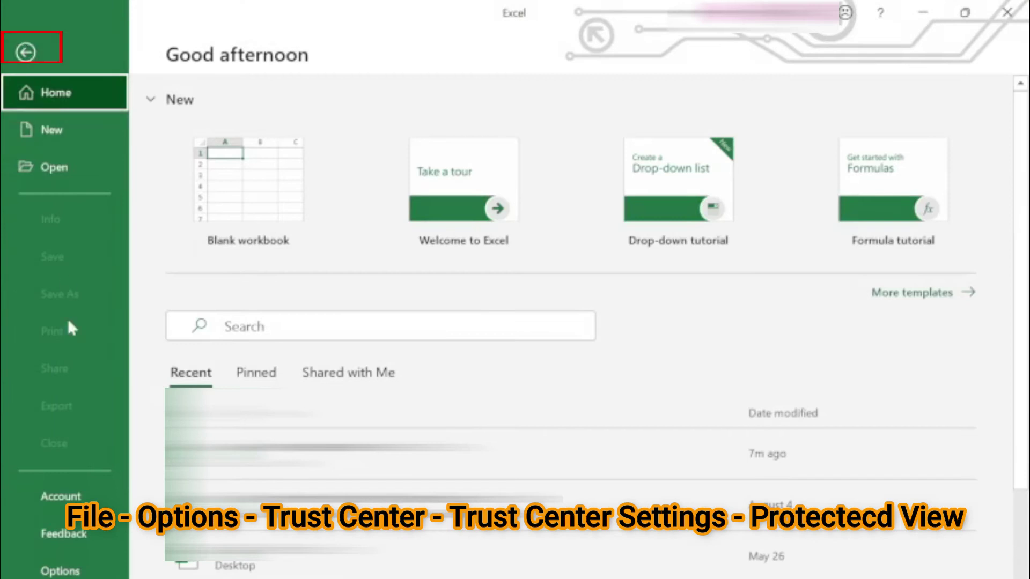
left_click(61, 571)
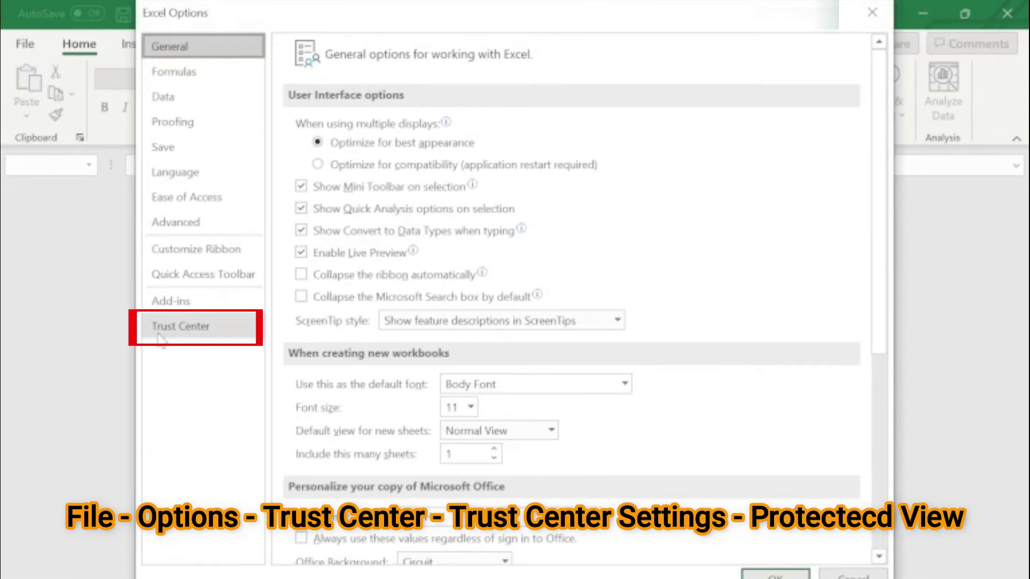
Open Trust Center Settings from the Trust Center page of Excel Options
left_click(180, 330)
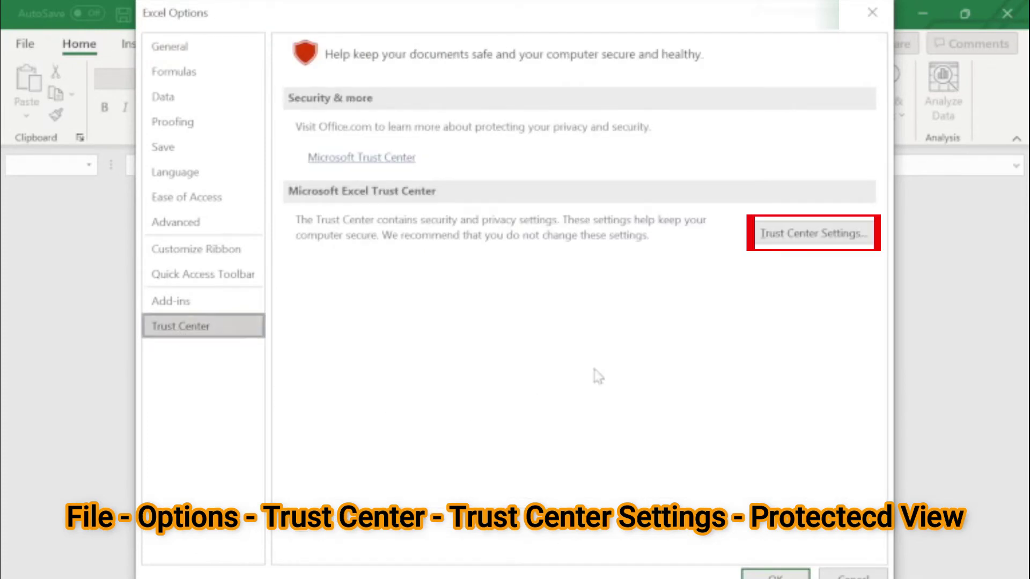
left_click(821, 246)
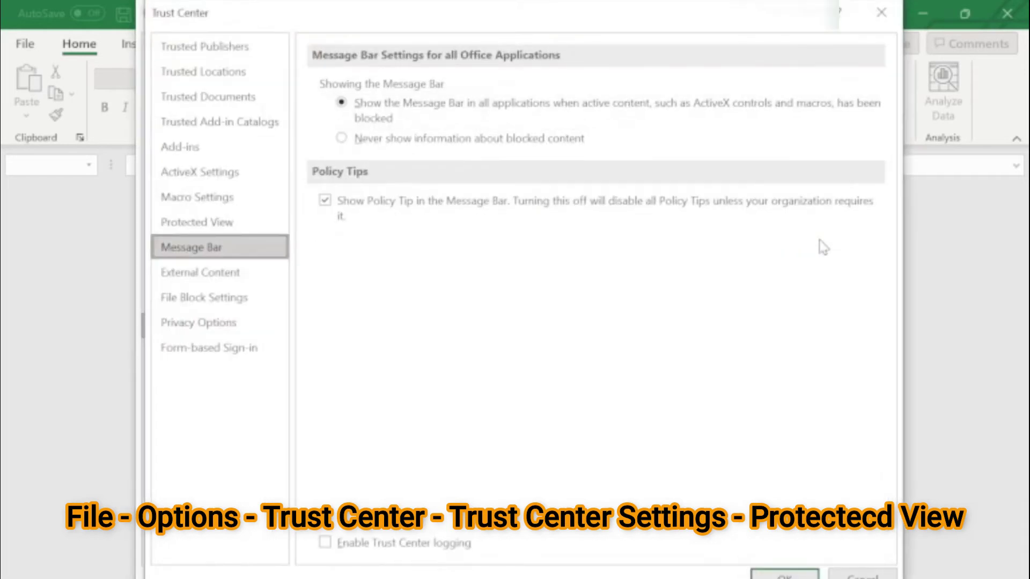
Disable Protected View for Internet files, unsafe locations and Outlook attachments, then confirm both dialogs
left_click(193, 231)
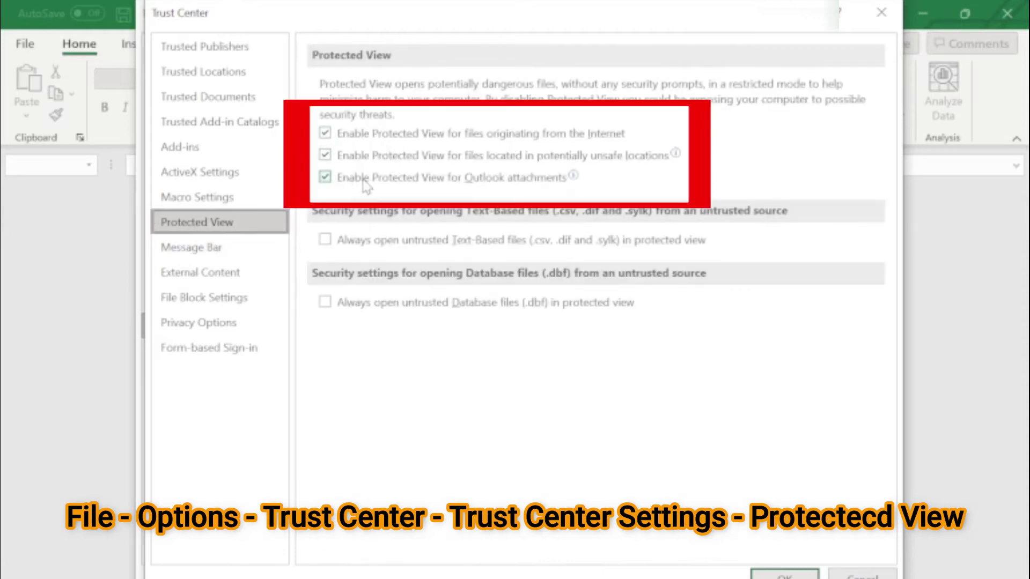
left_click(325, 134)
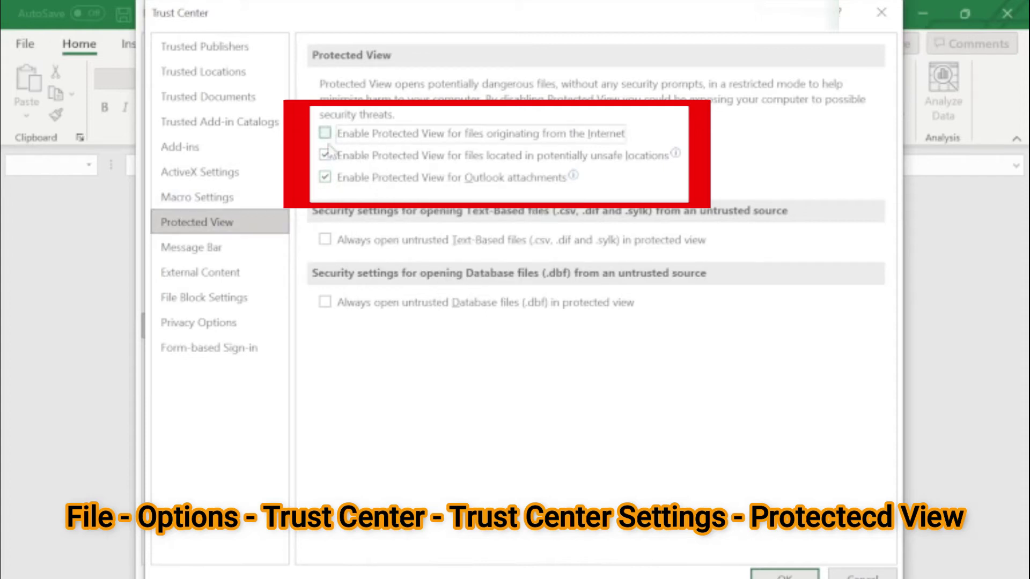
left_click(325, 156)
left_click(326, 177)
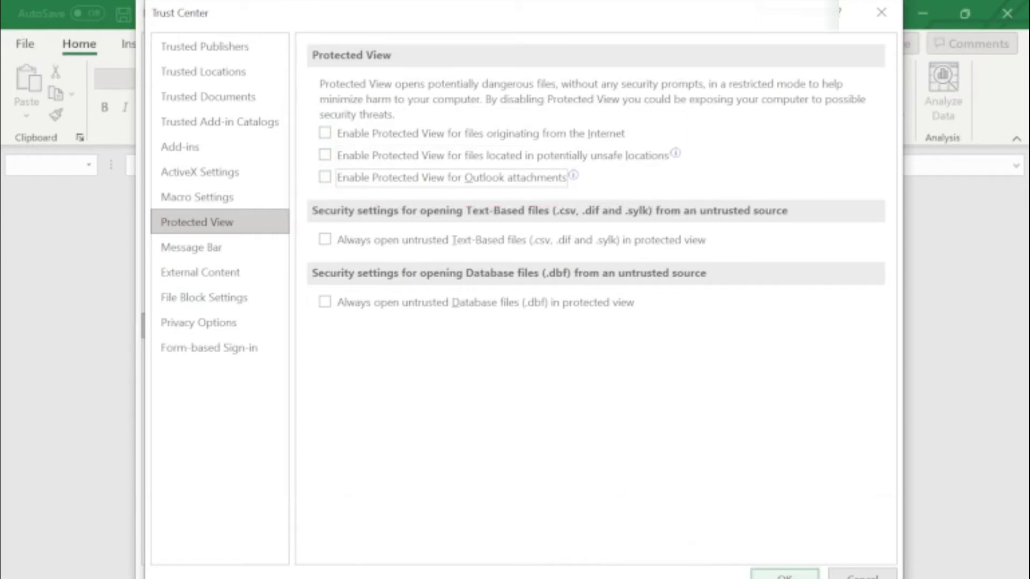
left_click(784, 576)
left_click(774, 575)
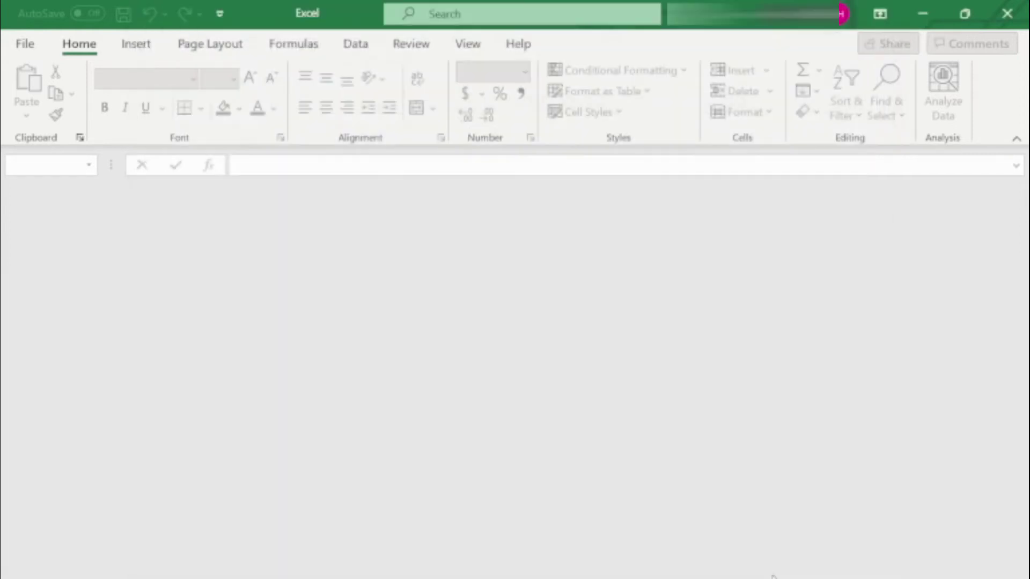
Close the empty Excel window, refresh the desktop, and open the 'may bee now' workbook
left_click(1011, 16)
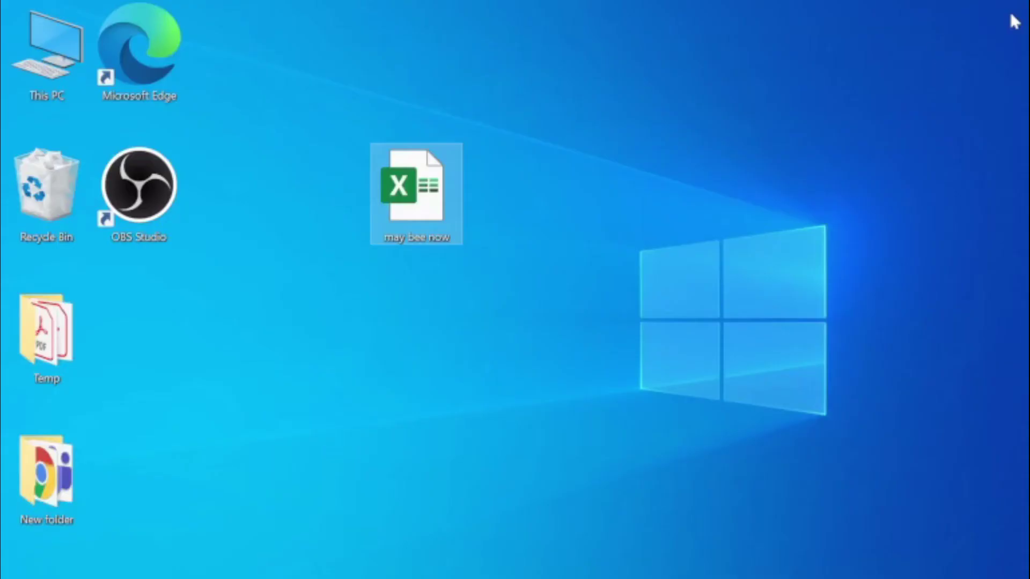
right_click(626, 158)
left_click(515, 211)
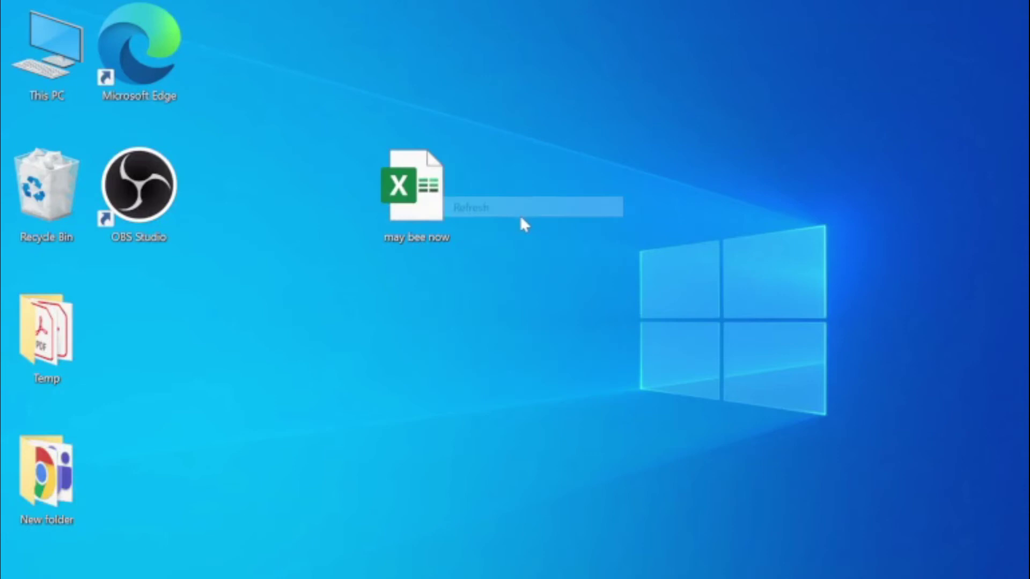
left_click(414, 186)
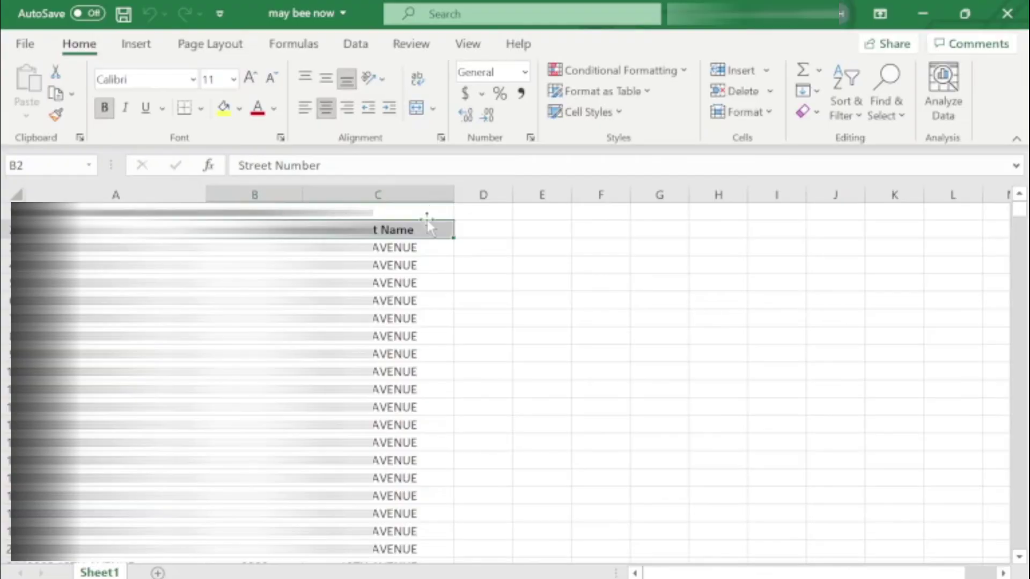
scroll(451, 304, "down", 3)
scroll(451, 305, "down", 5)
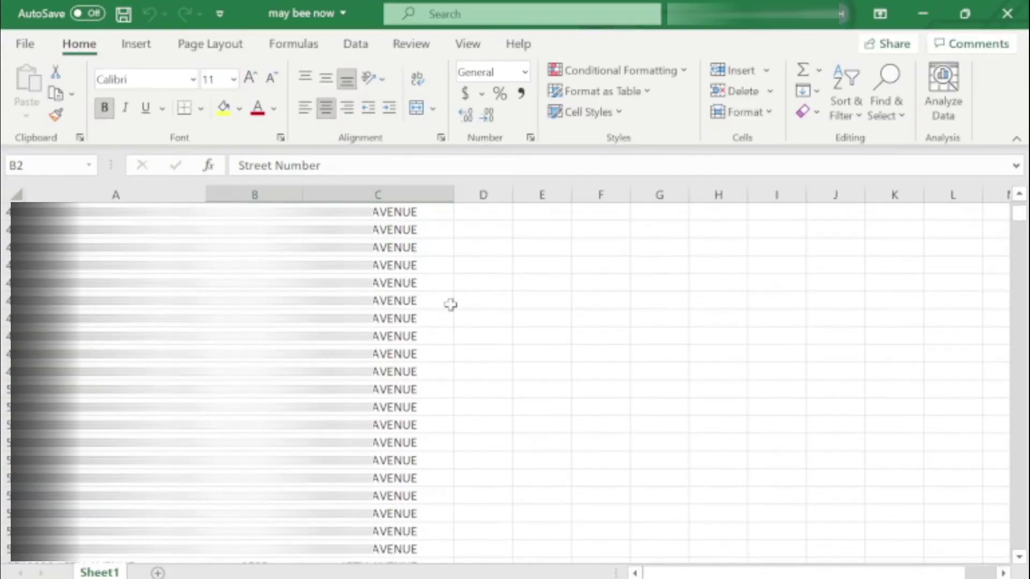
scroll(451, 304, "down", 5)
scroll(450, 304, "down", 5)
scroll(450, 304, "down", 5)
scroll(441, 390, "down", 3)
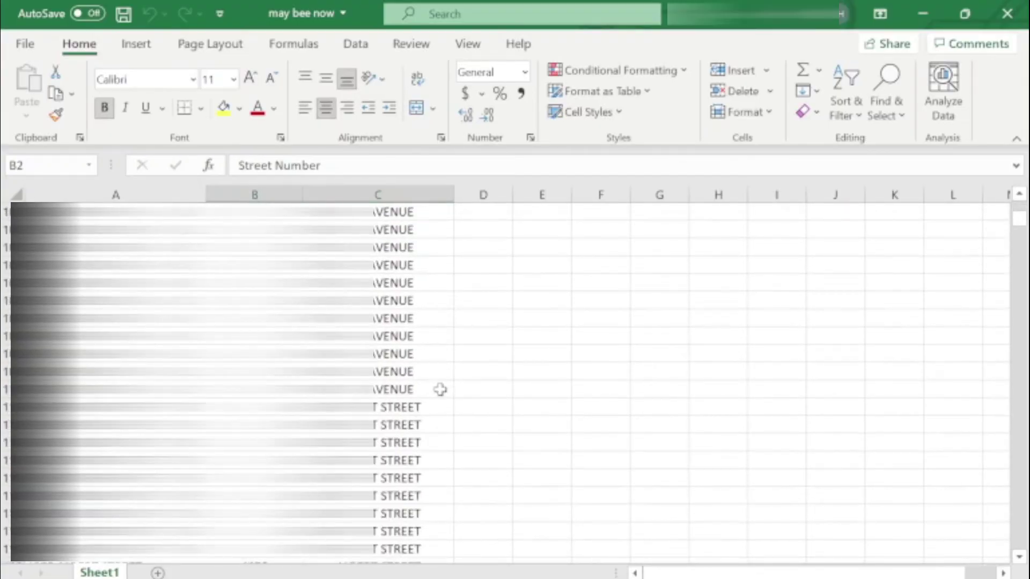
scroll(440, 390, "down", 1)
scroll(441, 389, "down", 5)
scroll(440, 389, "down", 5)
scroll(440, 389, "down", 3)
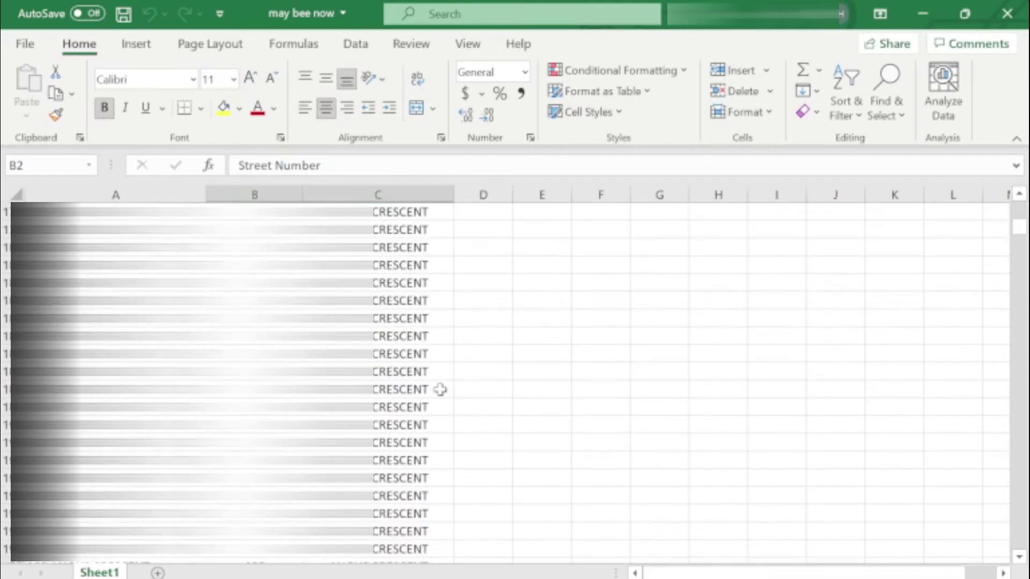
scroll(441, 389, "down", 3)
scroll(440, 390, "down", 3)
scroll(441, 389, "down", 3)
scroll(440, 389, "down", 3)
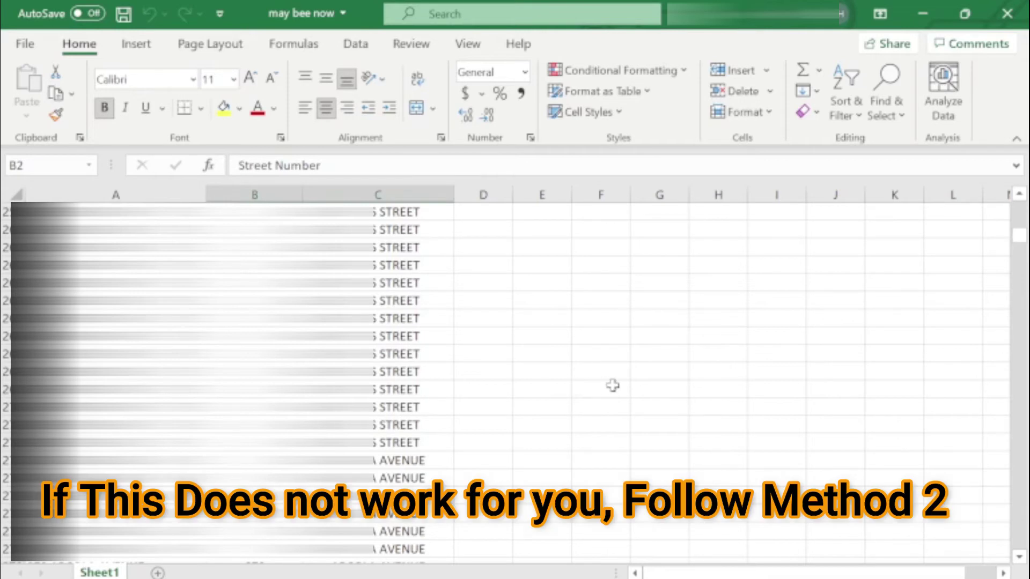
Close the 'may bee now' workbook and Excel, then refresh the desktop
left_click(1008, 15)
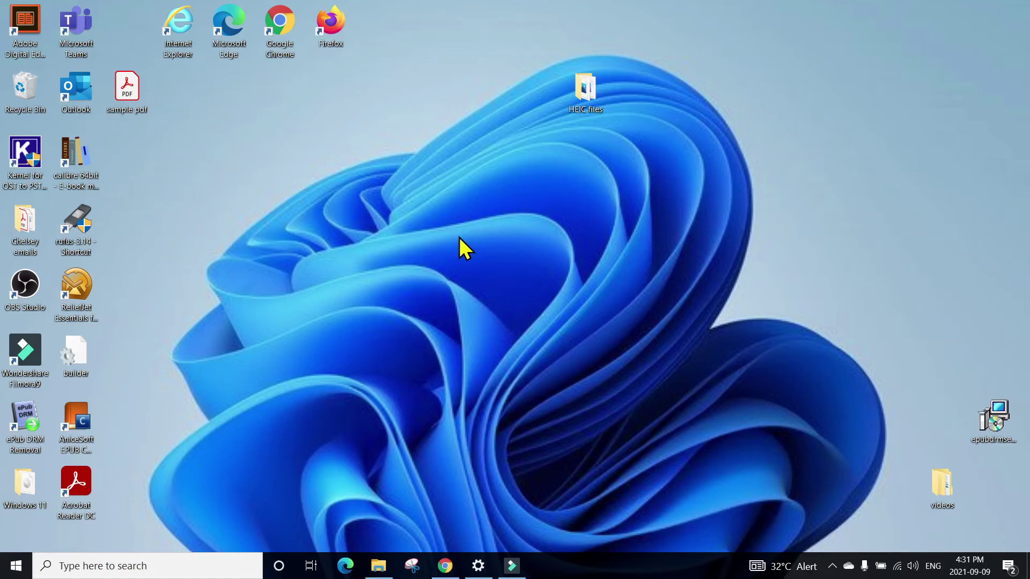
right_click(458, 214)
left_click(490, 255)
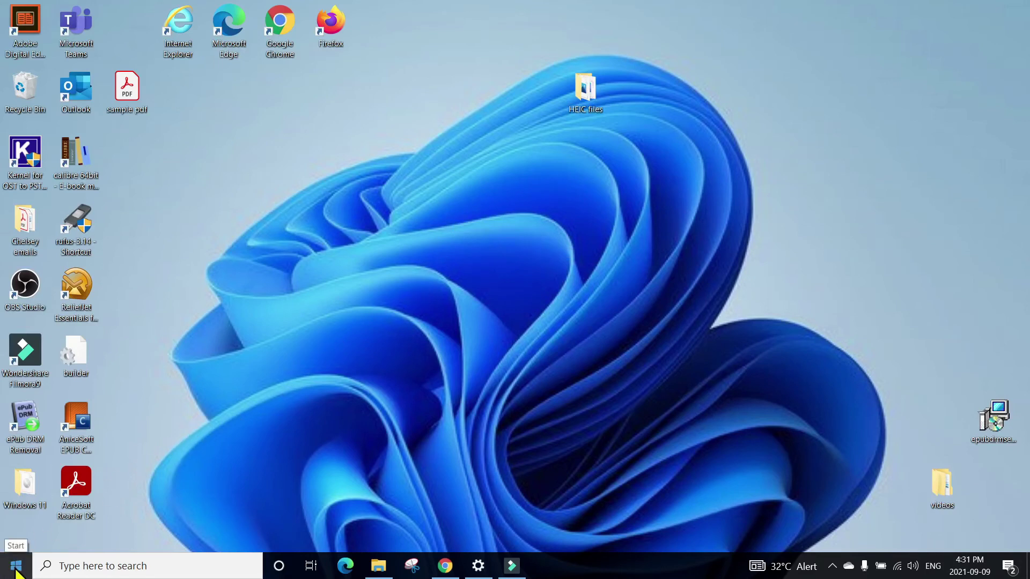
Open Control Panel from Start search, maximize its window, and view items as Large icons
left_click(17, 569)
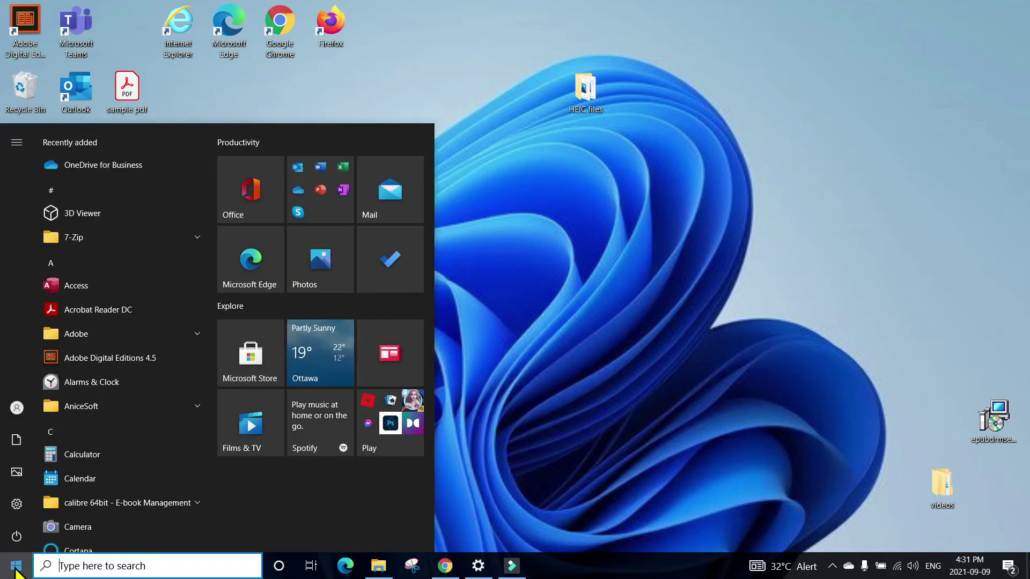
type("co")
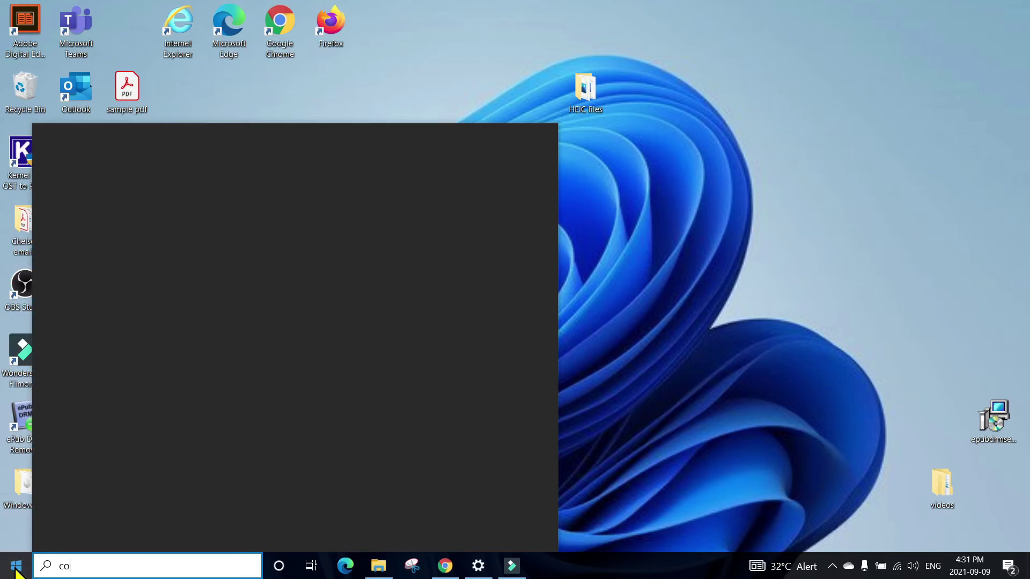
type("ntr")
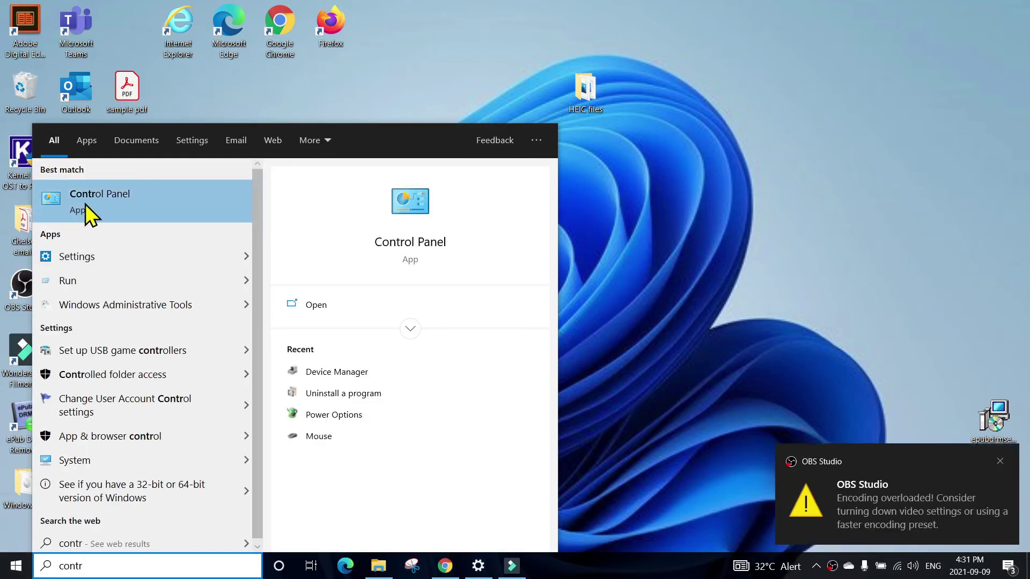
left_click(99, 200)
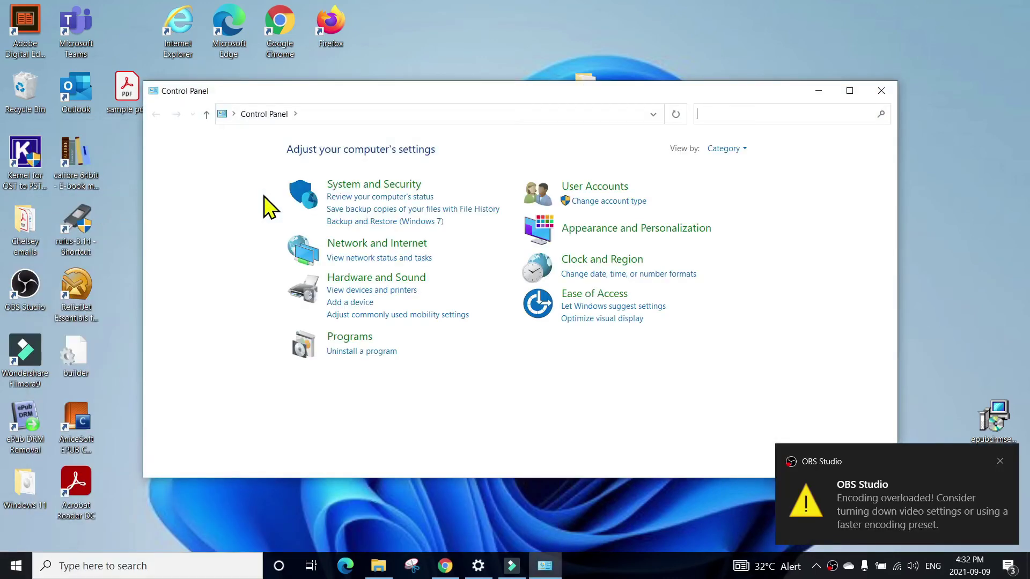
left_click(849, 92)
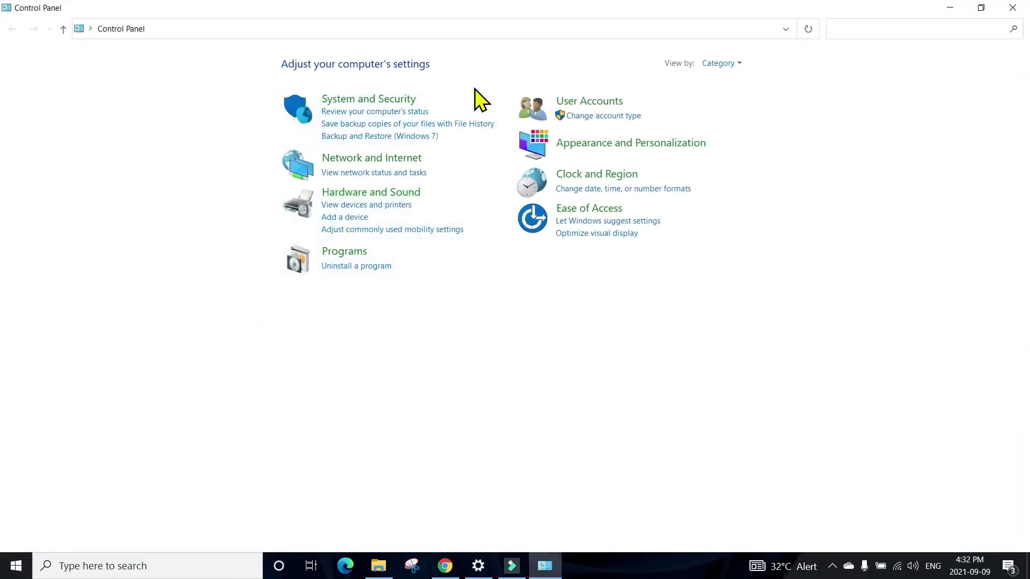
left_click(729, 66)
left_click(735, 97)
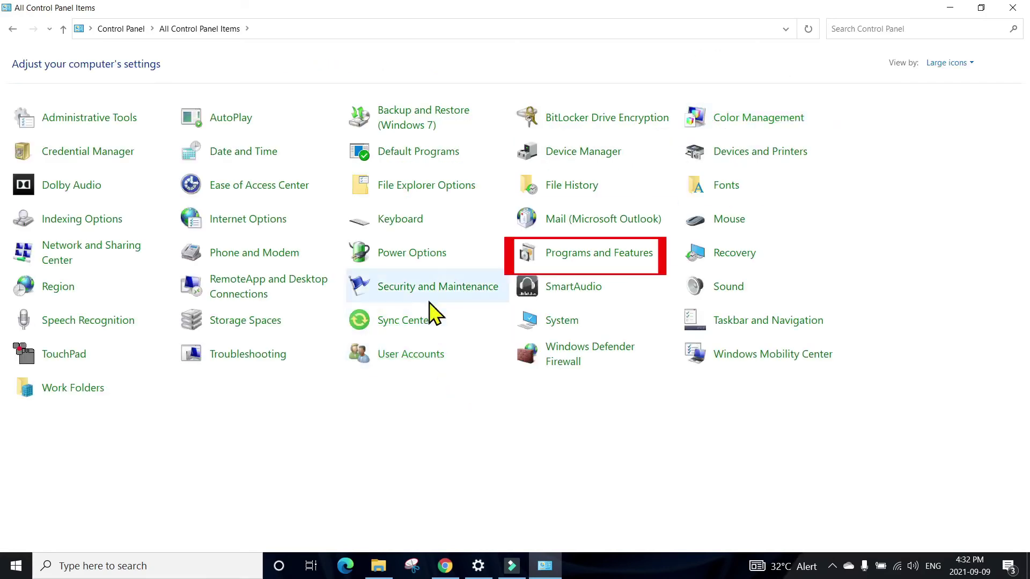
Select Microsoft 365 Apps for enterprise in Programs and Features and choose Change
left_click(611, 255)
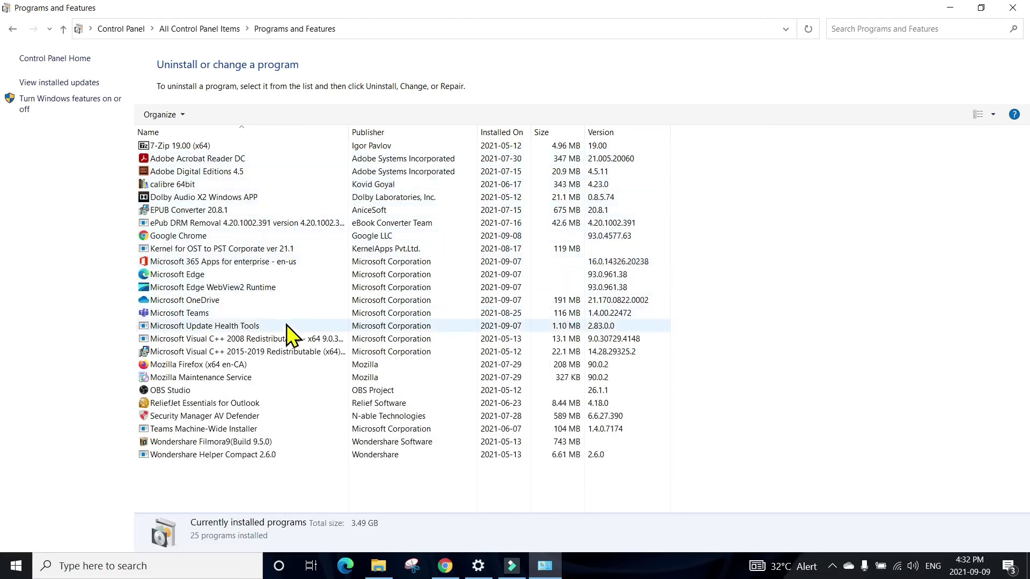
left_click(238, 266)
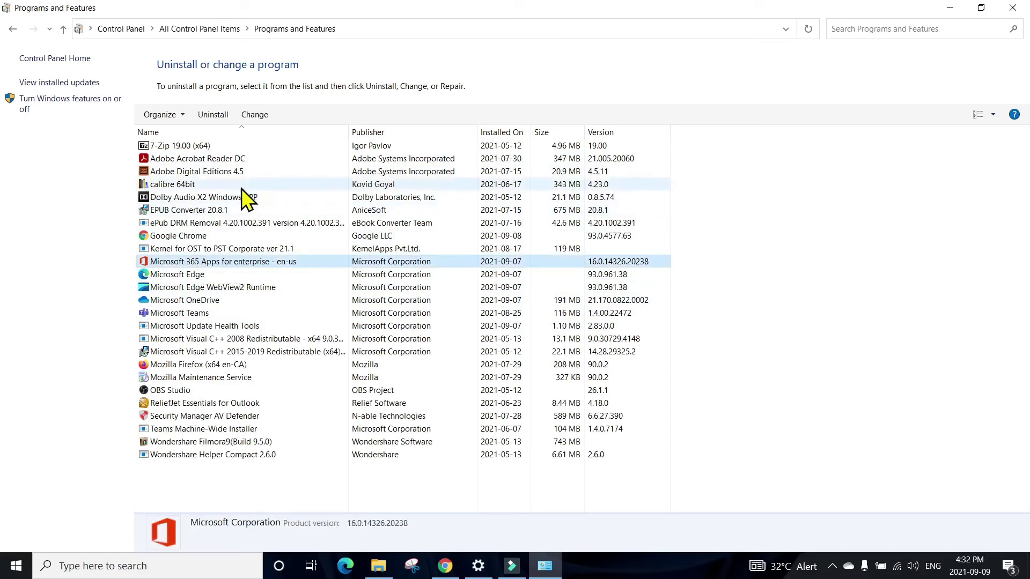
left_click(256, 115)
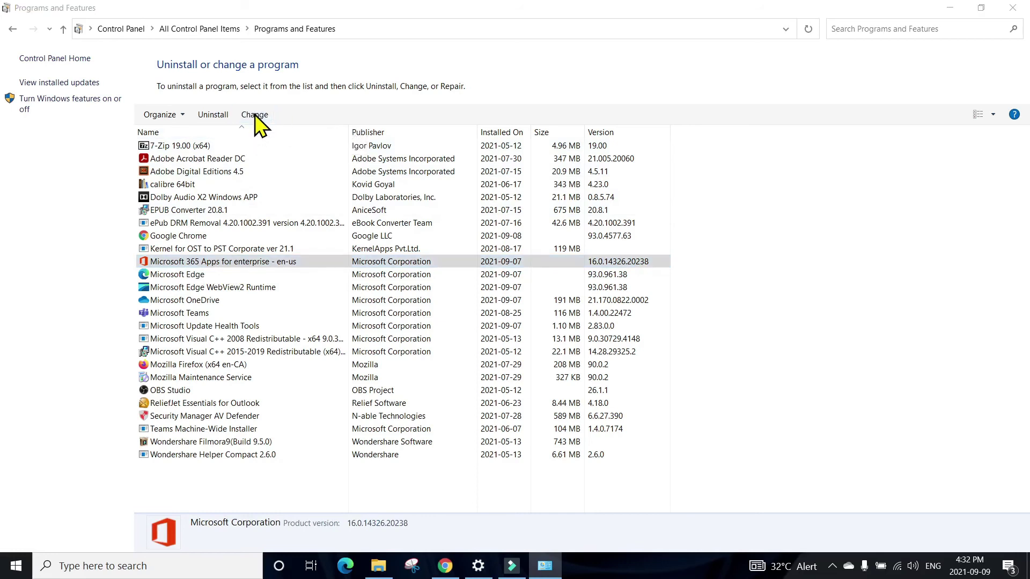